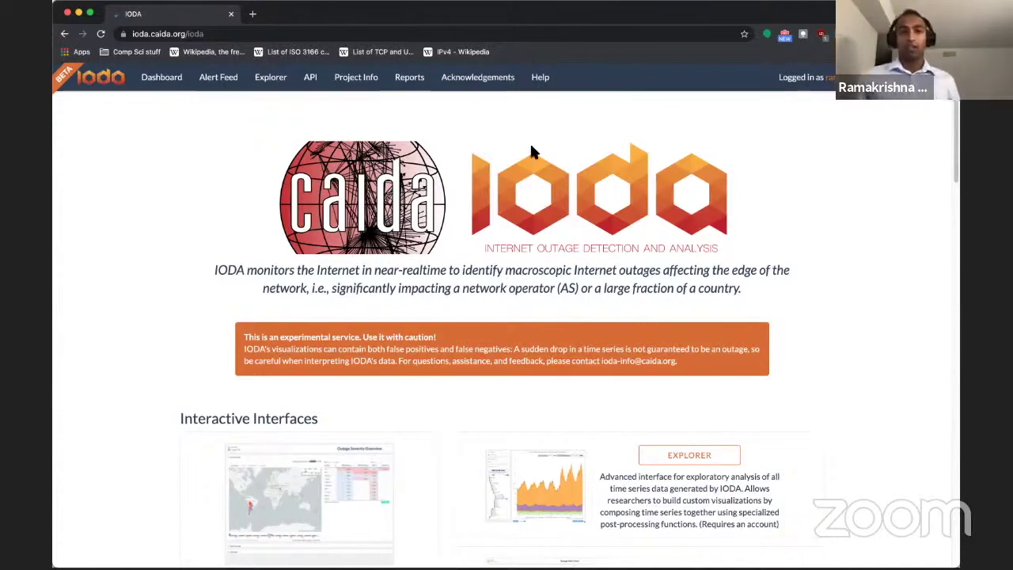
# - Load the IODA home page at ioda.caida.org
pyautogui.click(423, 32)
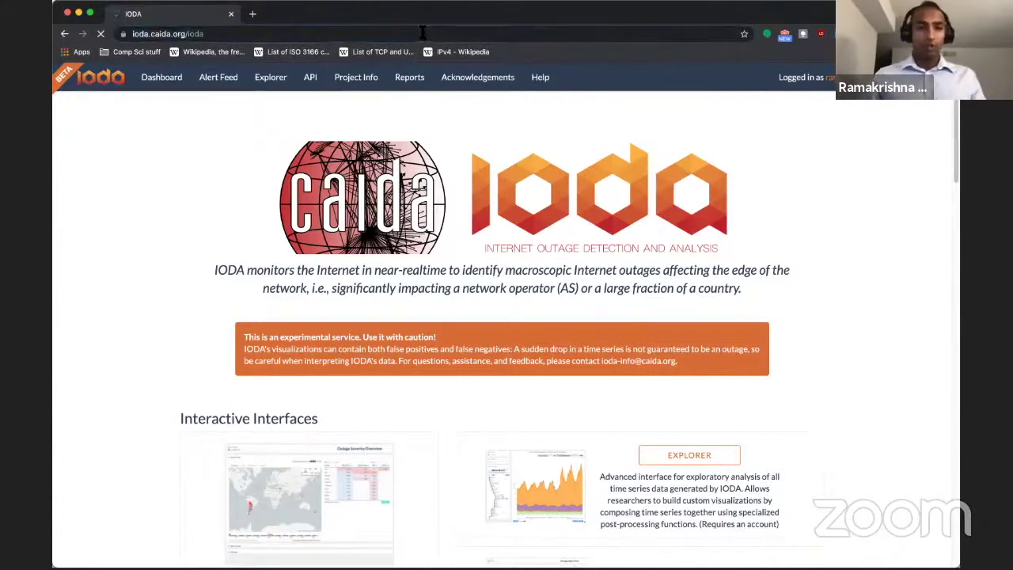
pyautogui.write('ioda')
pyautogui.press('Return')
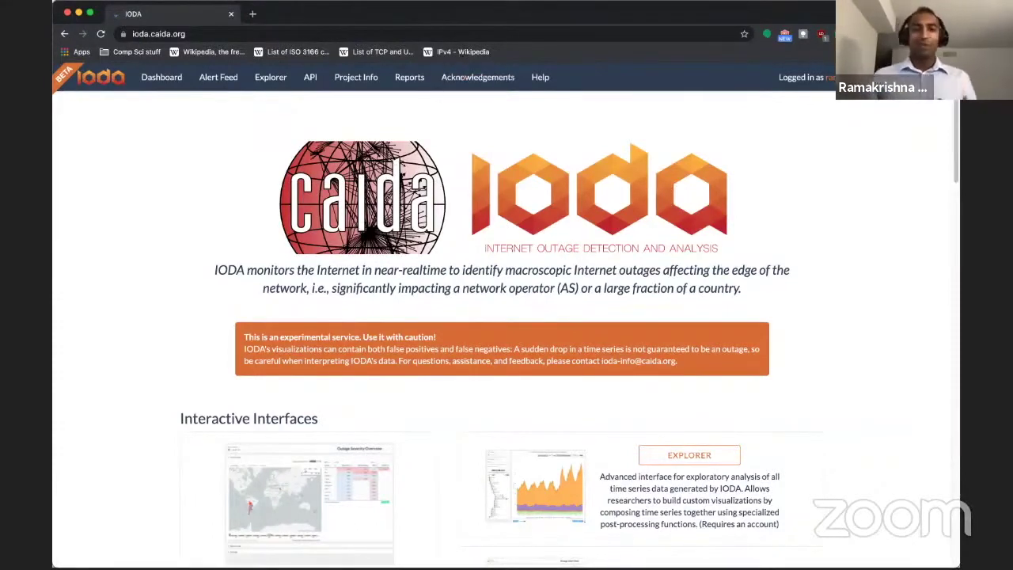
# - Open the outage Dashboard from the Interactive Interfaces section of the home page
pyautogui.scroll(-1, 506, 341)
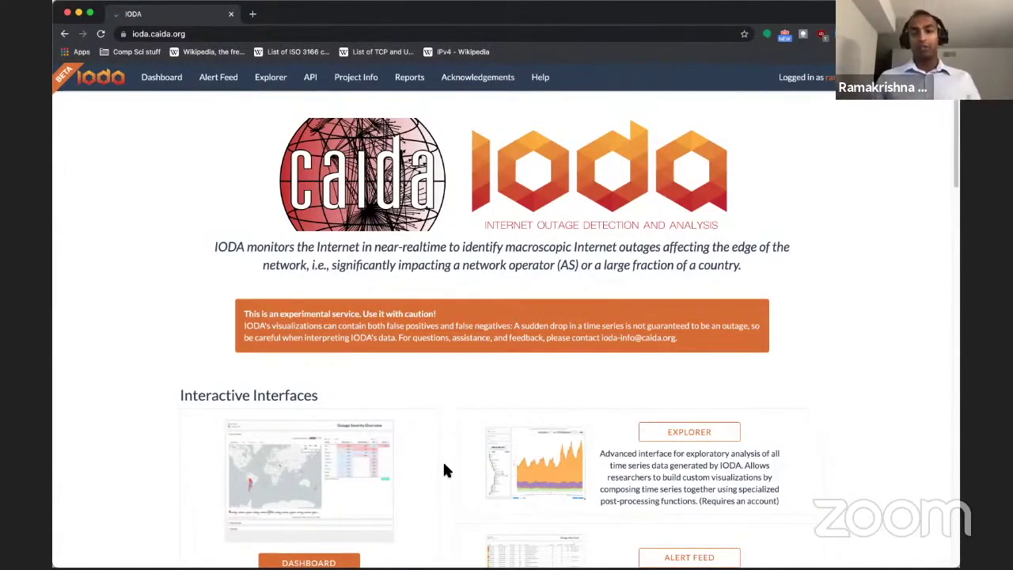
pyautogui.scroll(-1, 443, 470)
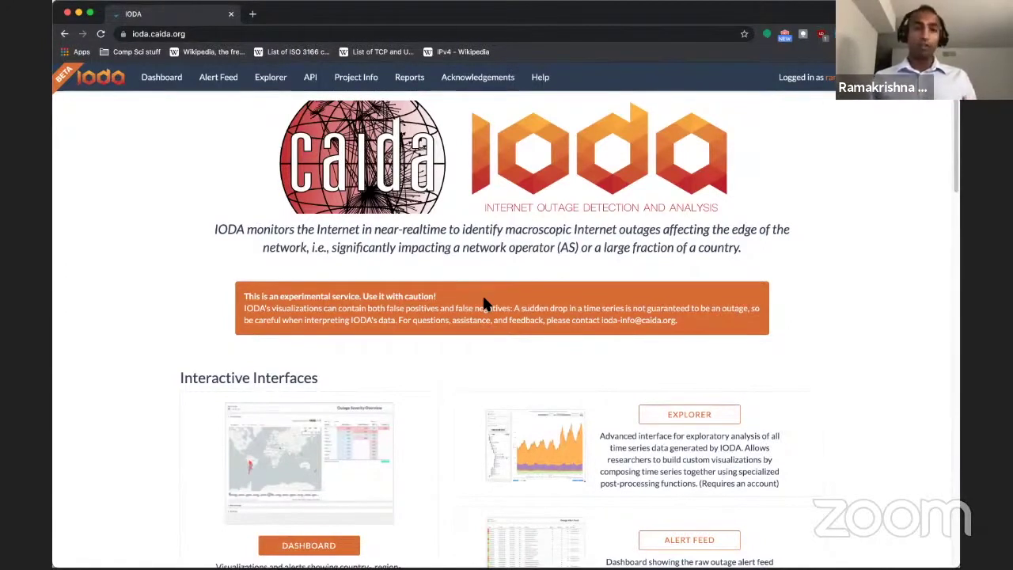
pyautogui.scroll(-1, 485, 303)
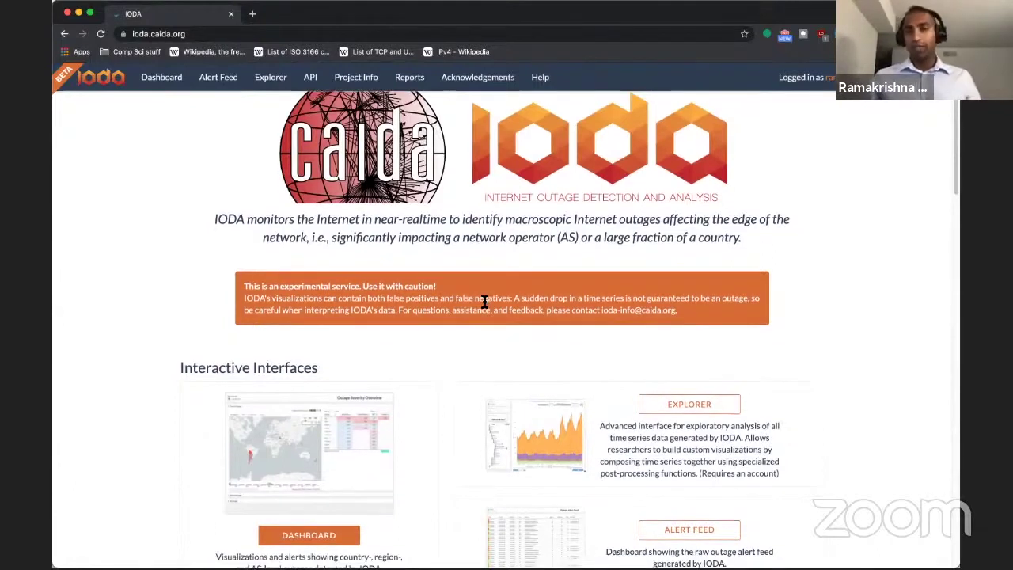
pyautogui.scroll(-1, 451, 328)
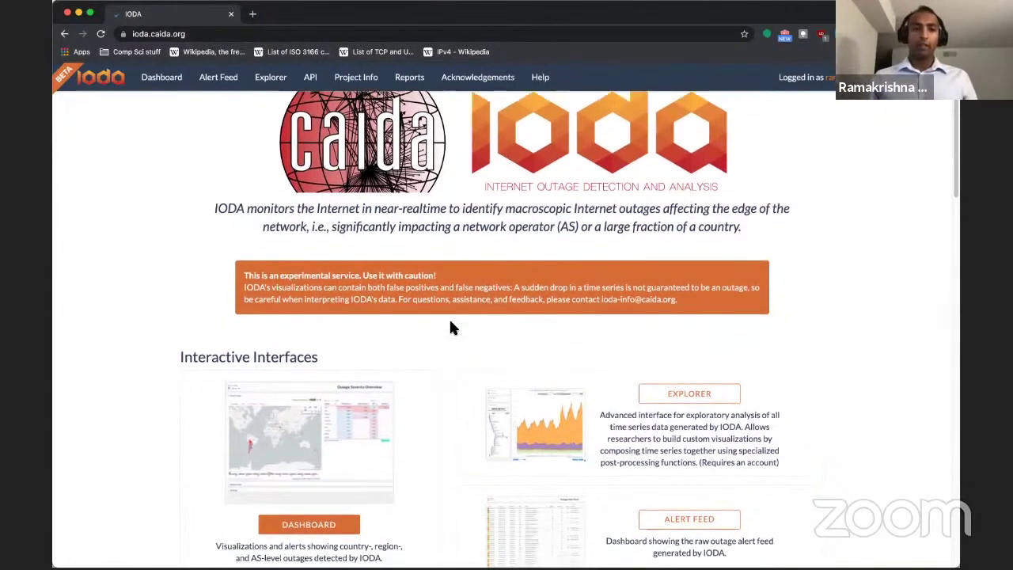
pyautogui.scroll(-3, 452, 327)
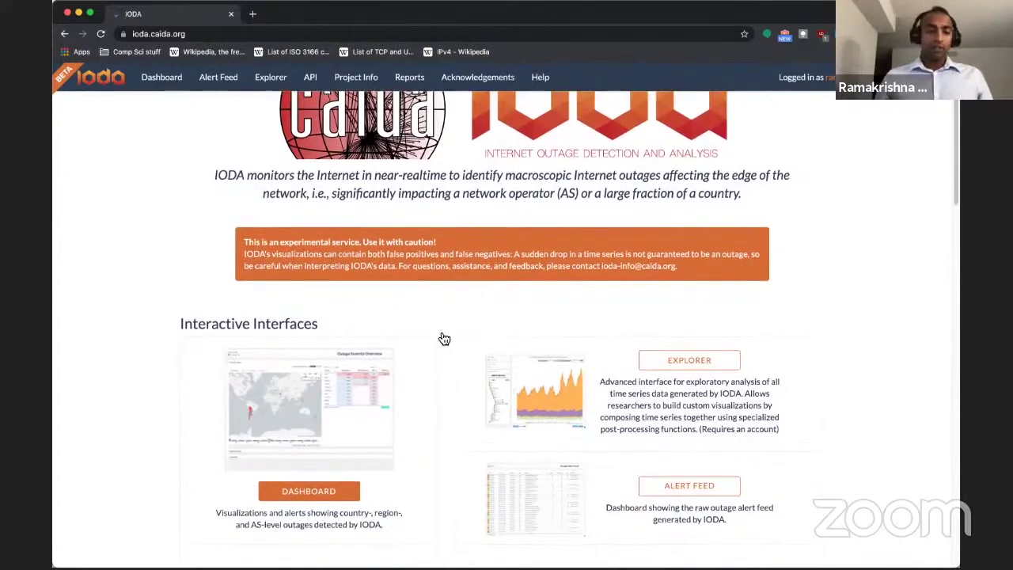
pyautogui.click(308, 491)
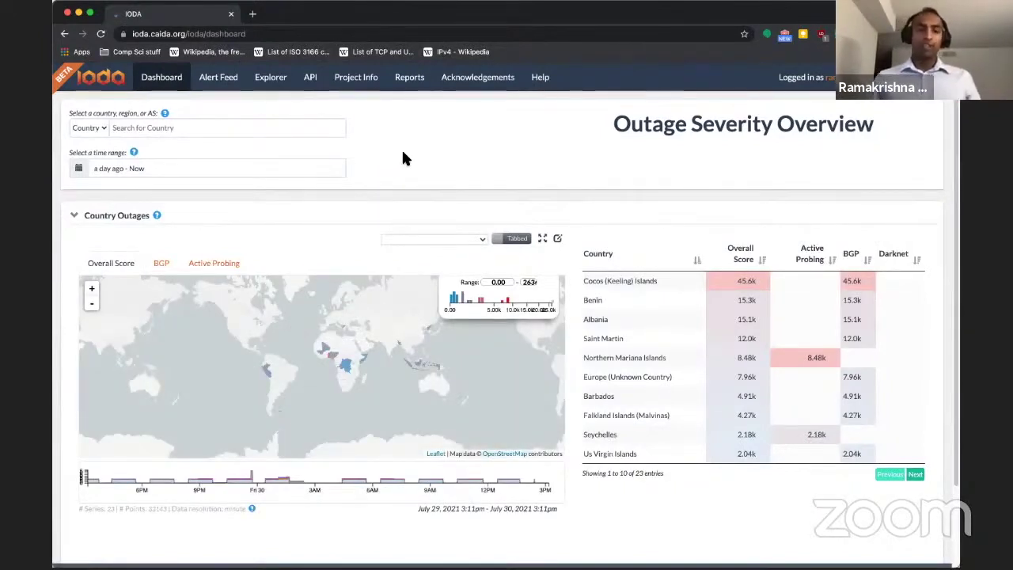
# - Examine the available time range presets and the Country Outages map and table without changing the range
pyautogui.click(129, 169)
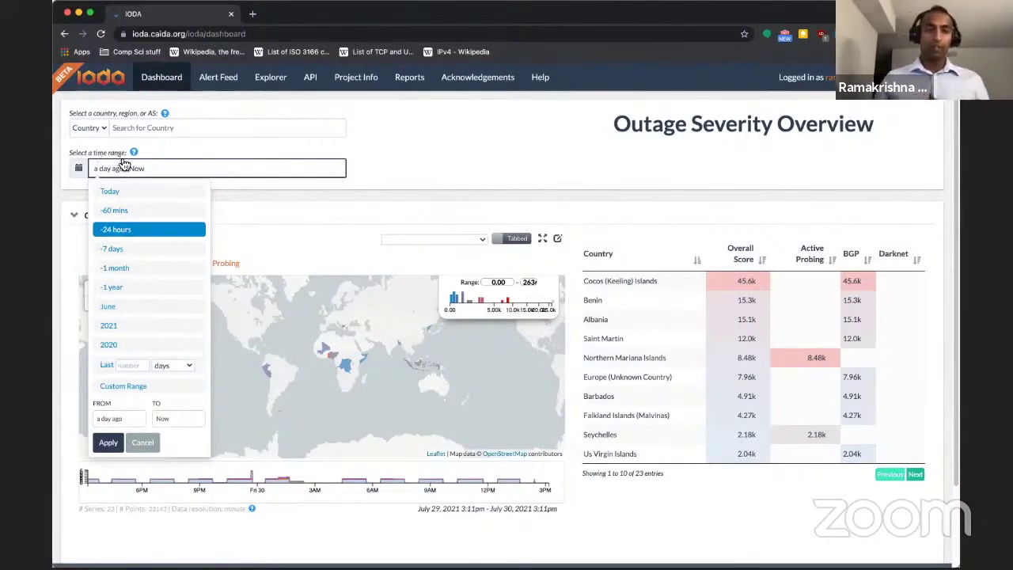
pyautogui.click(506, 129)
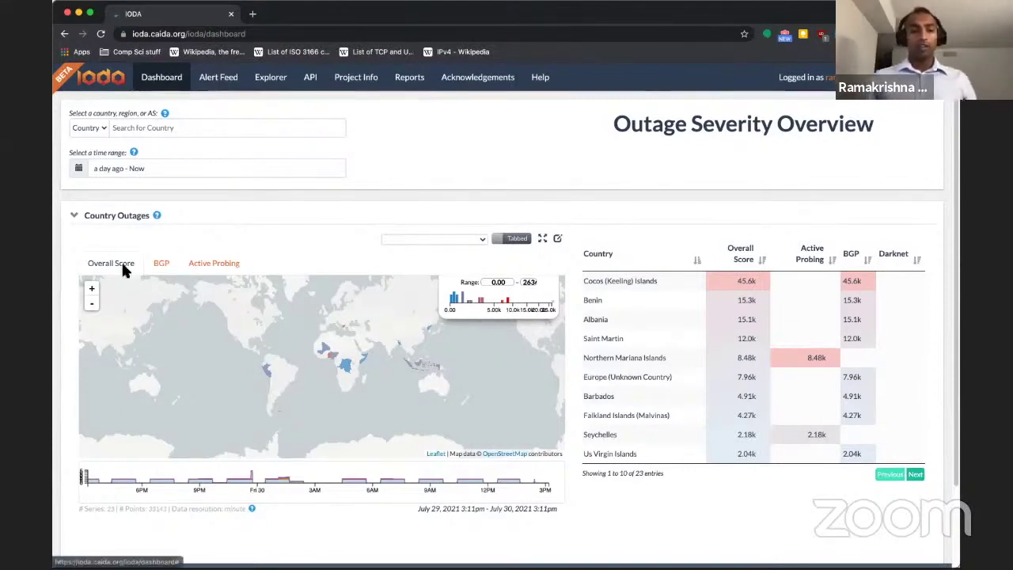
pyautogui.scroll(-1, 123, 262)
pyautogui.scroll(-1, 122, 268)
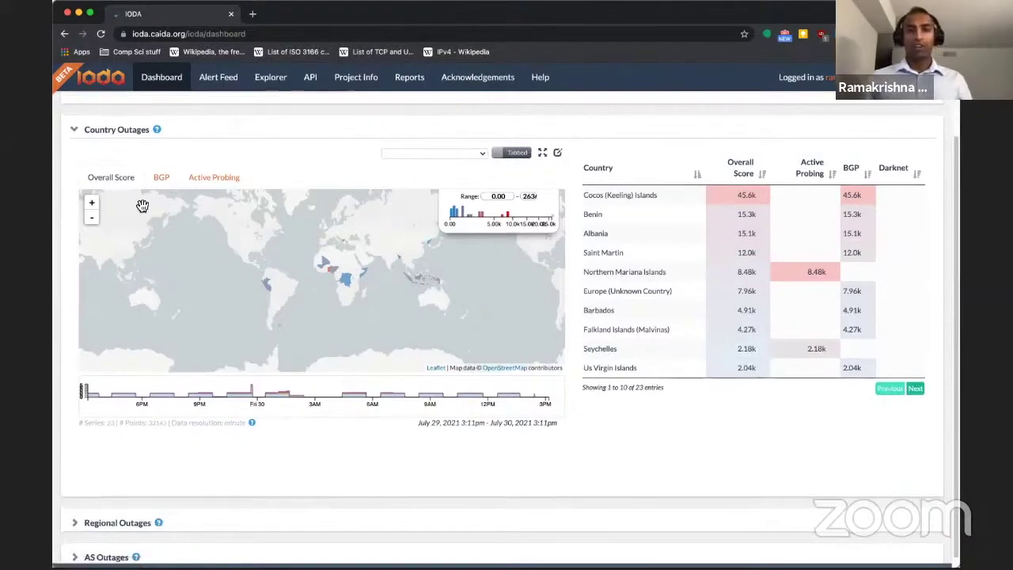
pyautogui.scroll(-1, 142, 210)
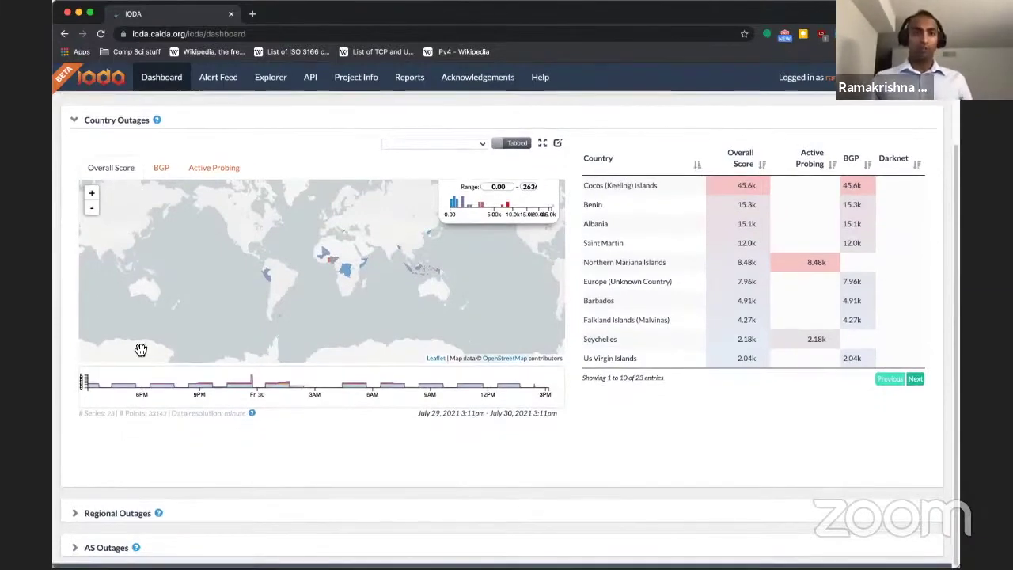
# - Examine the Regional Outages and AS Outages overviews, and return to the Country Outages section
pyautogui.click(92, 512)
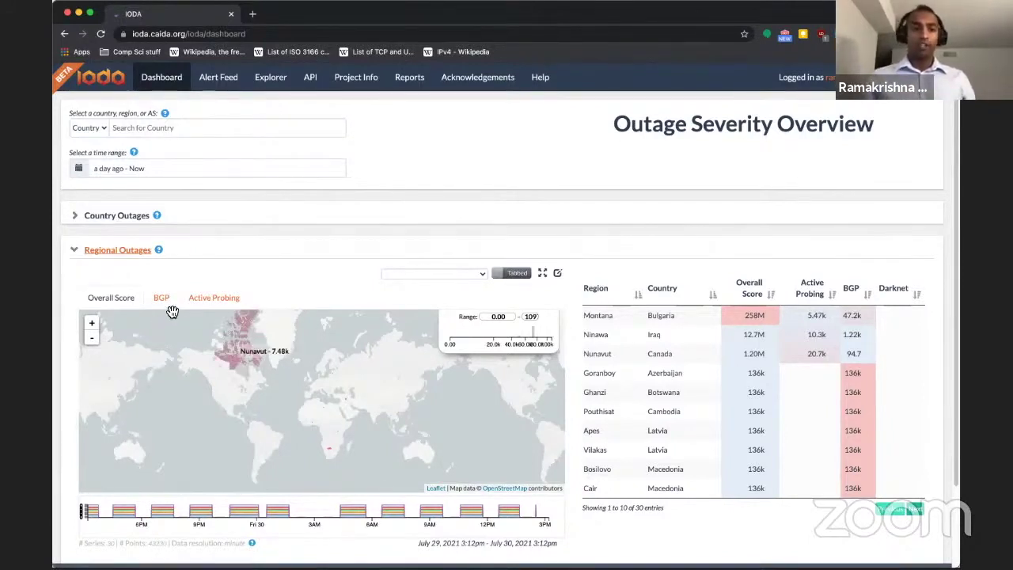
pyautogui.scroll(-3, 172, 311)
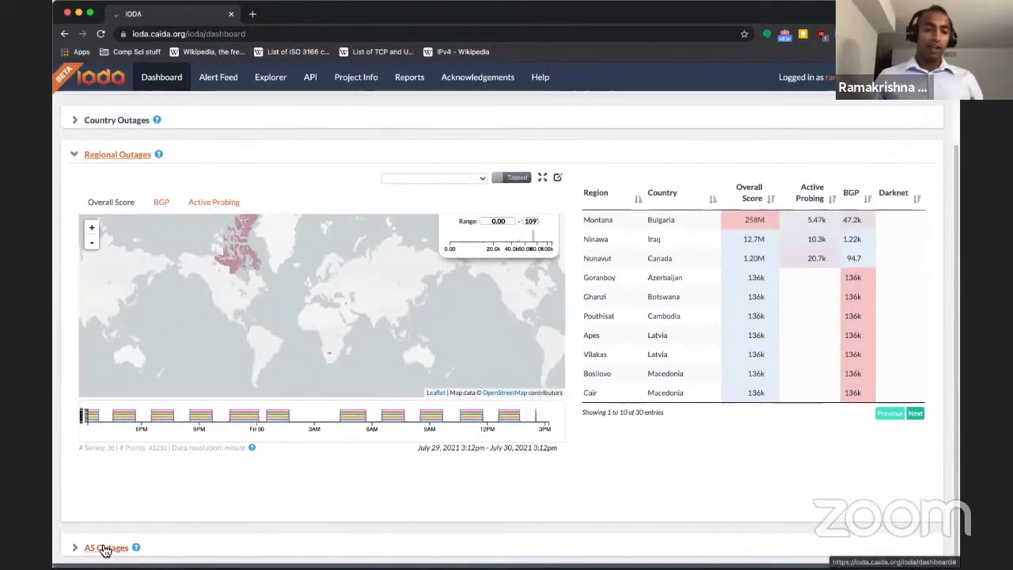
pyautogui.click(103, 543)
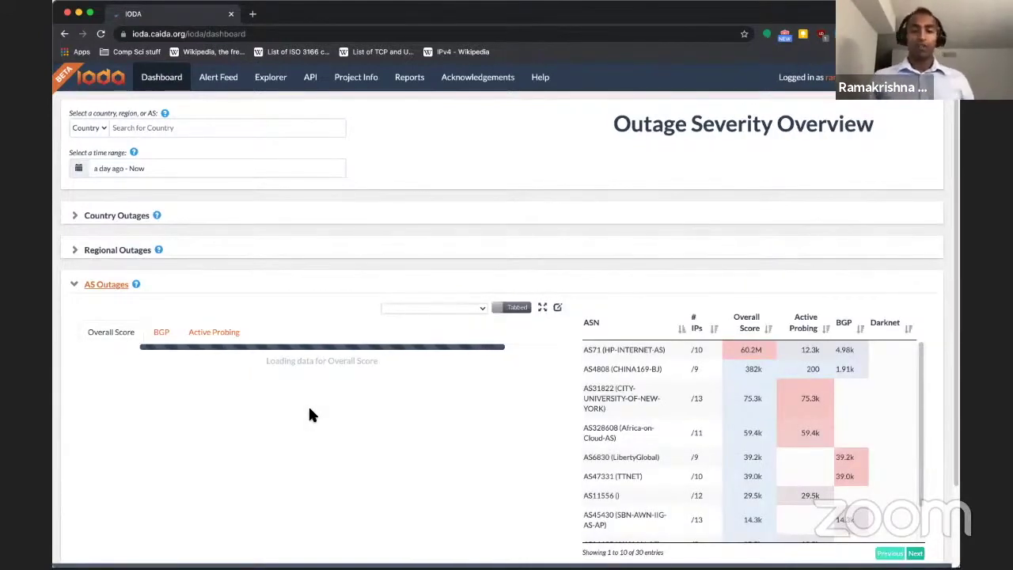
pyautogui.scroll(-1, 621, 354)
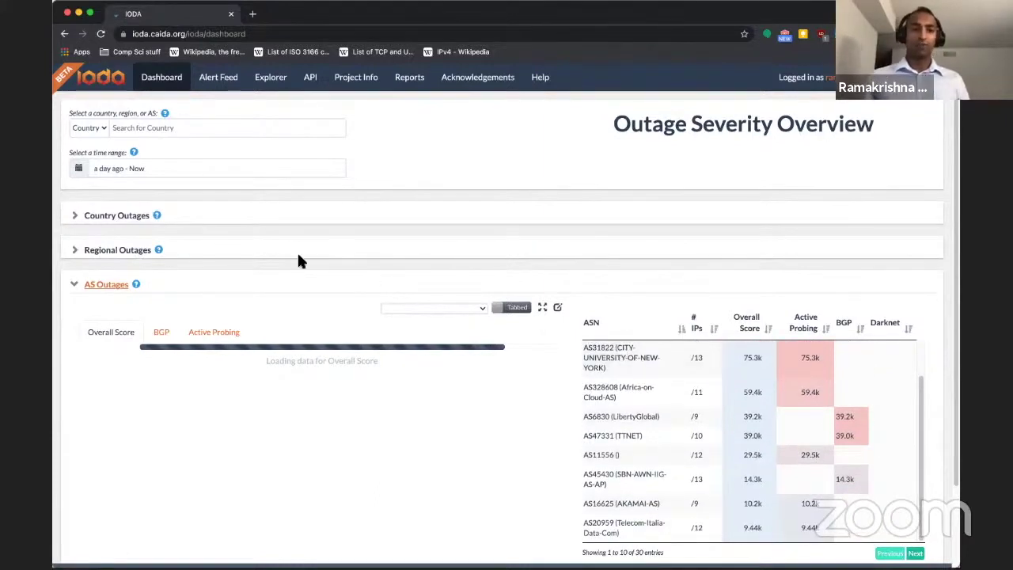
pyautogui.click(138, 217)
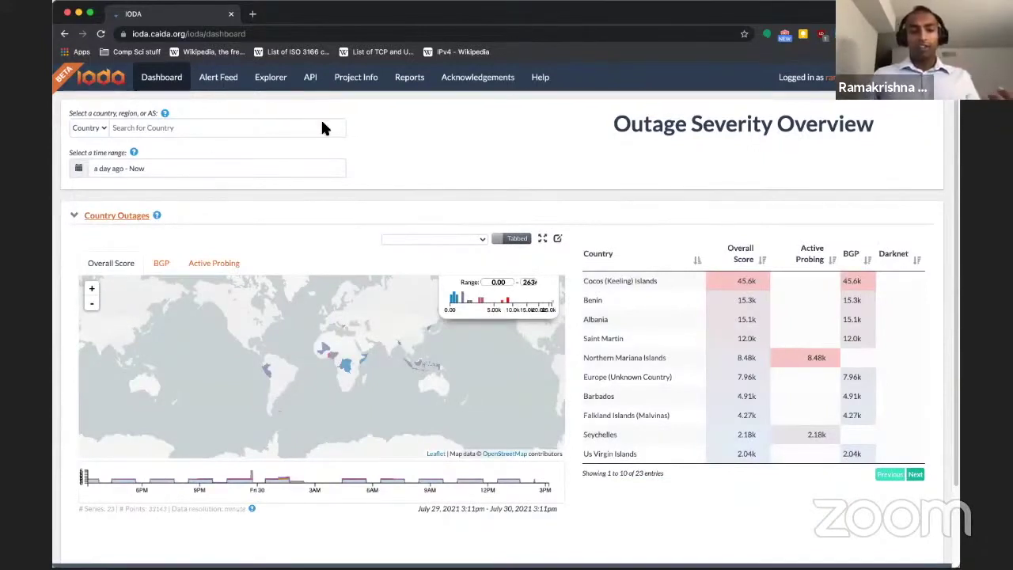
# - Search for the country Myanmar and open its outage signals page
pyautogui.click(187, 131)
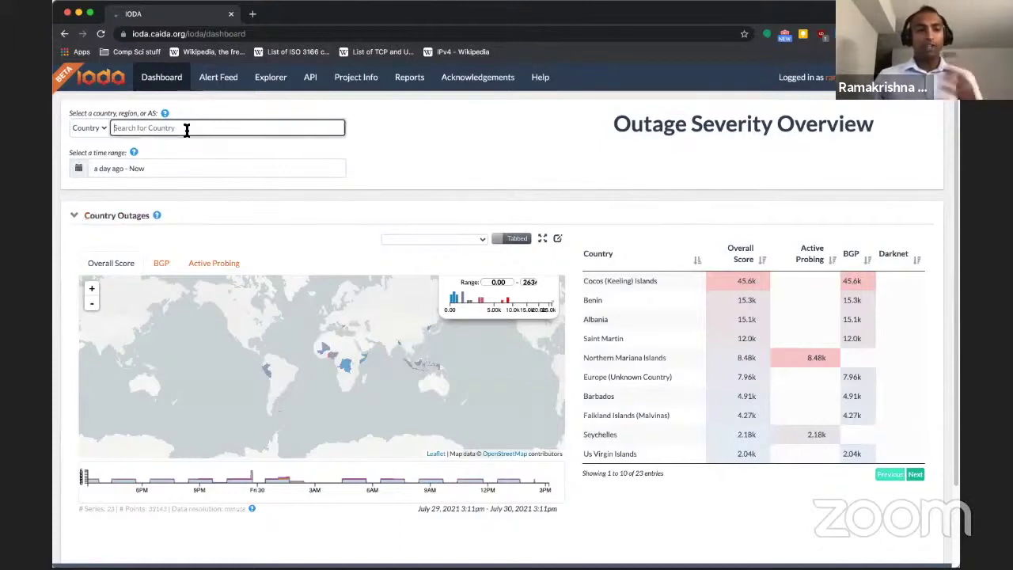
pyautogui.write('my')
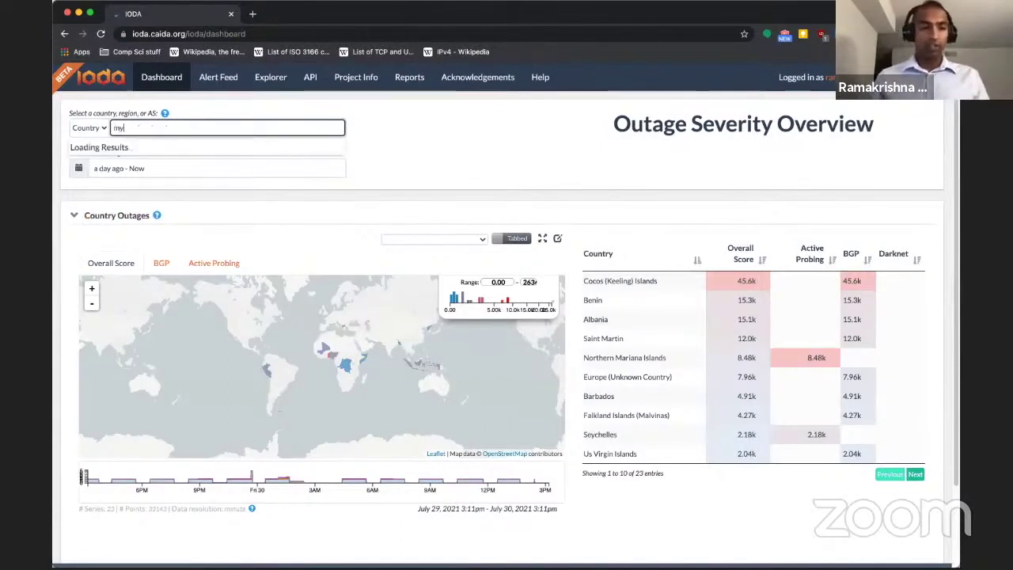
pyautogui.write('anmar')
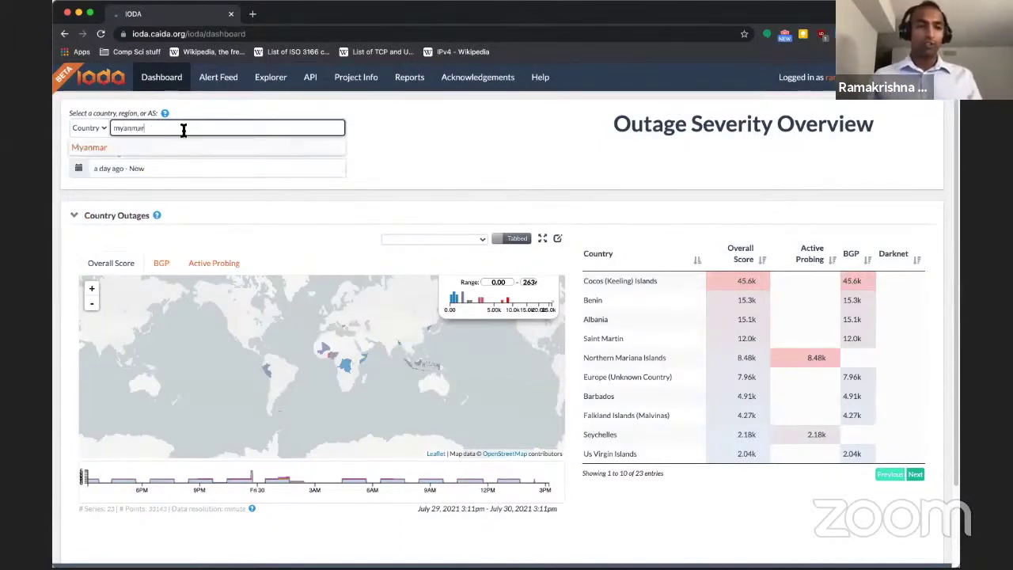
pyautogui.click(92, 147)
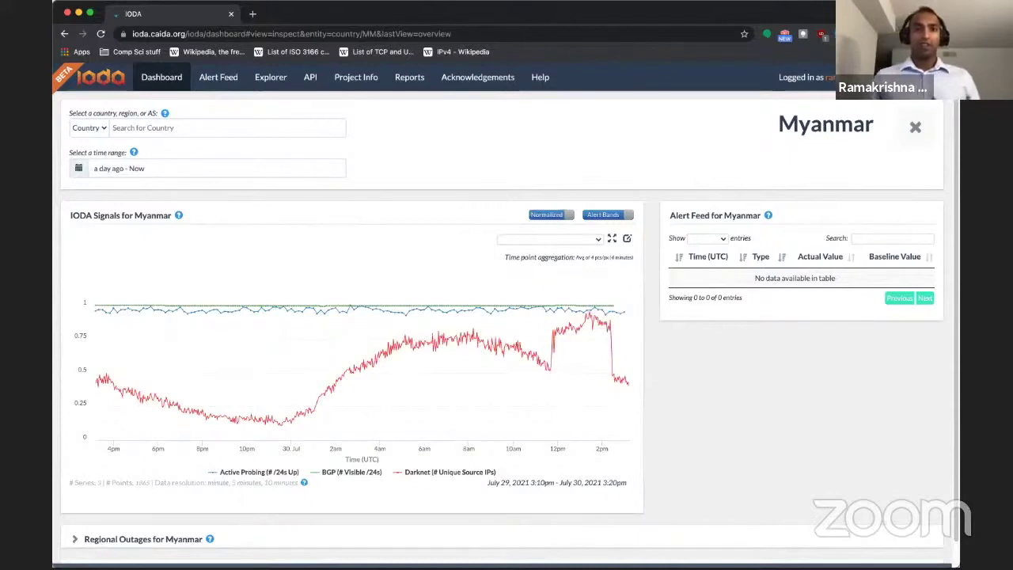
# - Set the start of Myanmar's custom time range to January 27, 2021 at 0:00
pyautogui.click(215, 168)
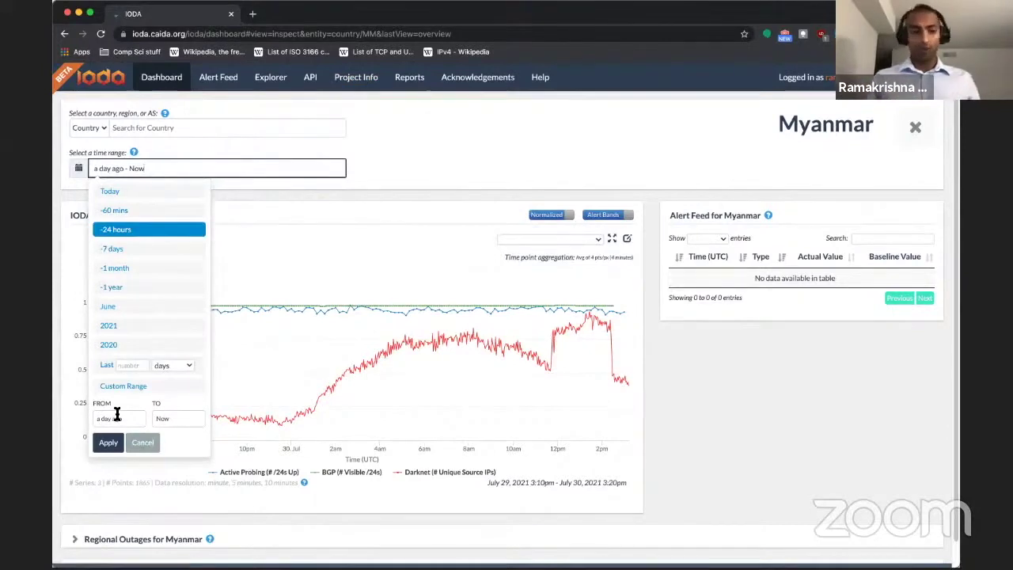
pyautogui.click(116, 417)
pyautogui.click(283, 196)
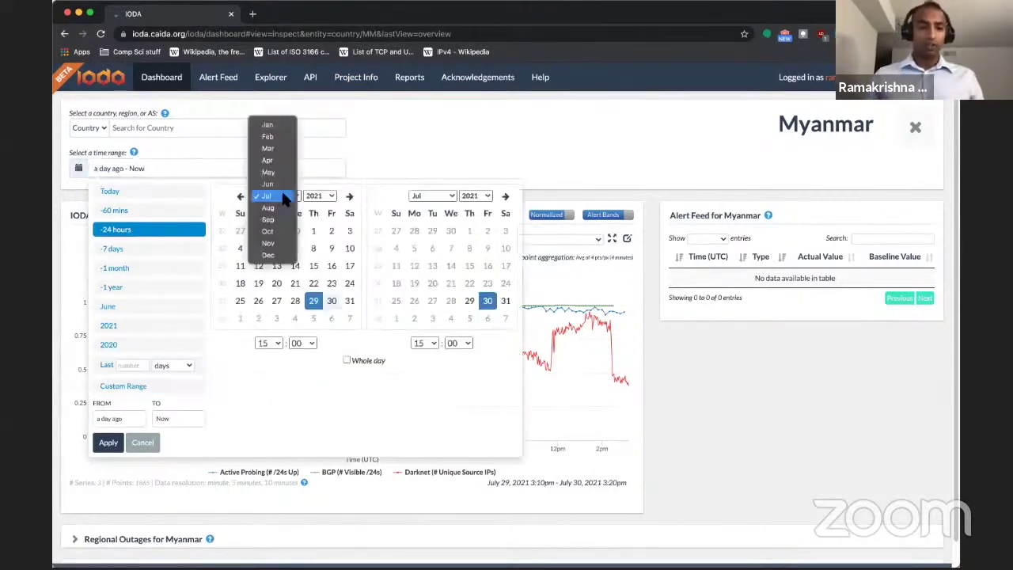
pyautogui.click(285, 124)
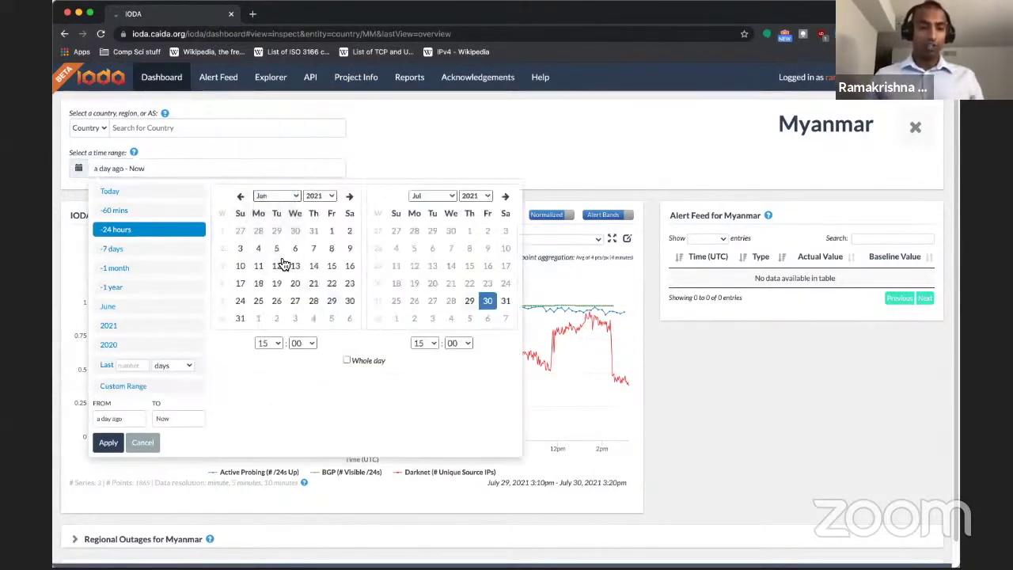
pyautogui.click(294, 301)
pyautogui.click(269, 343)
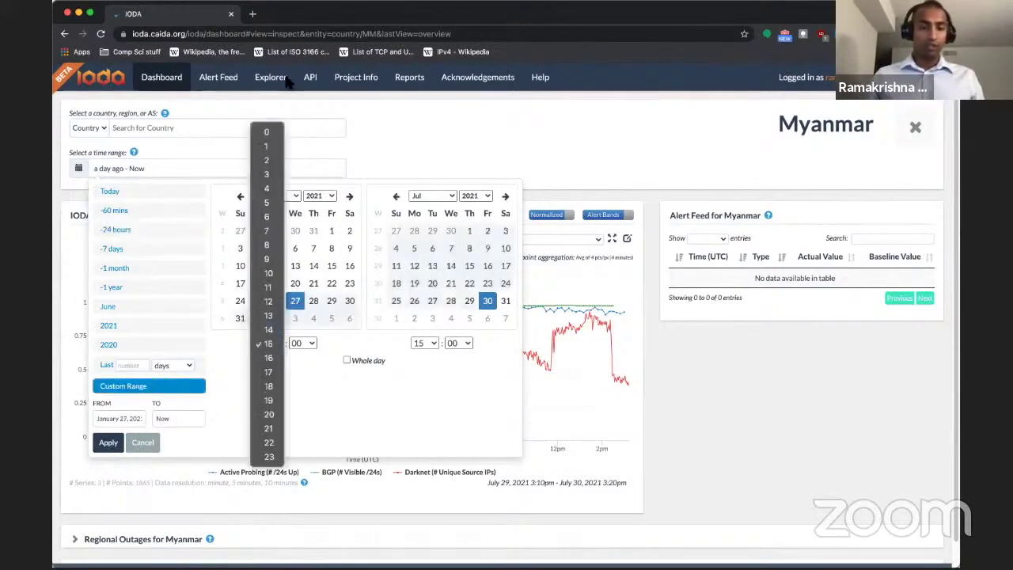
pyautogui.click(265, 127)
# - Set the end of the time range to February 10, 2021 at 0:00 and apply the range
pyautogui.click(427, 196)
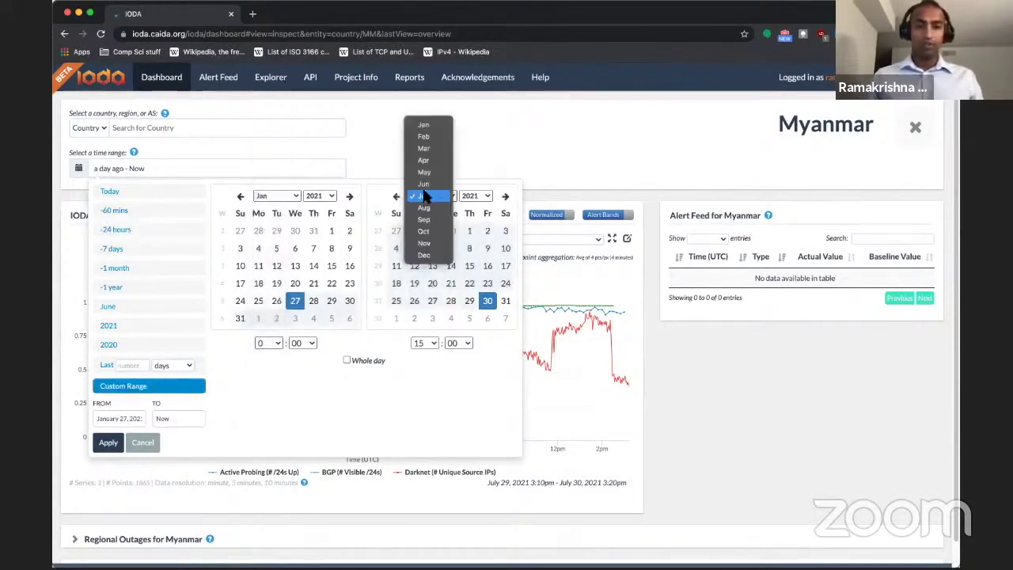
pyautogui.click(424, 136)
pyautogui.click(451, 249)
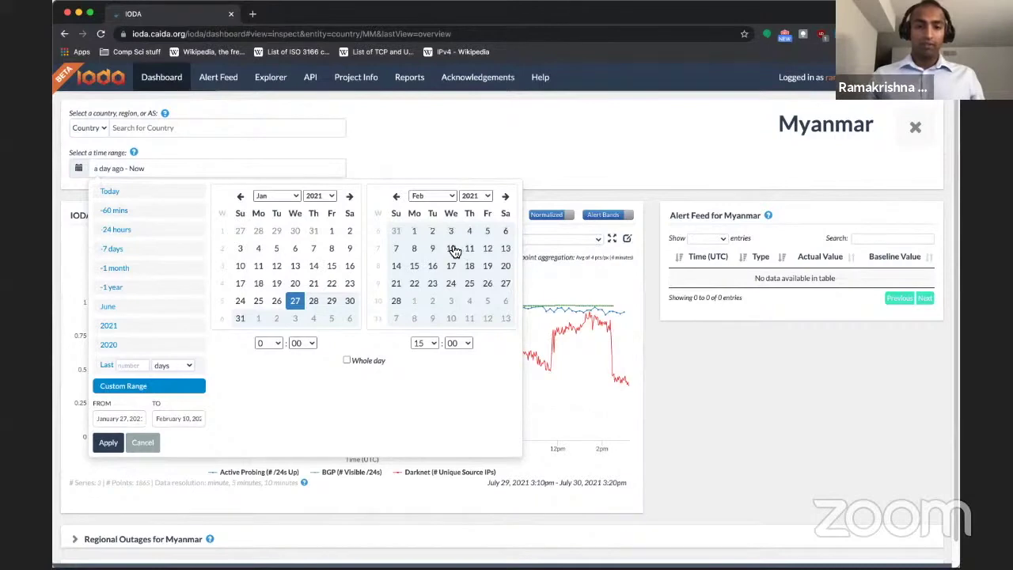
pyautogui.click(422, 342)
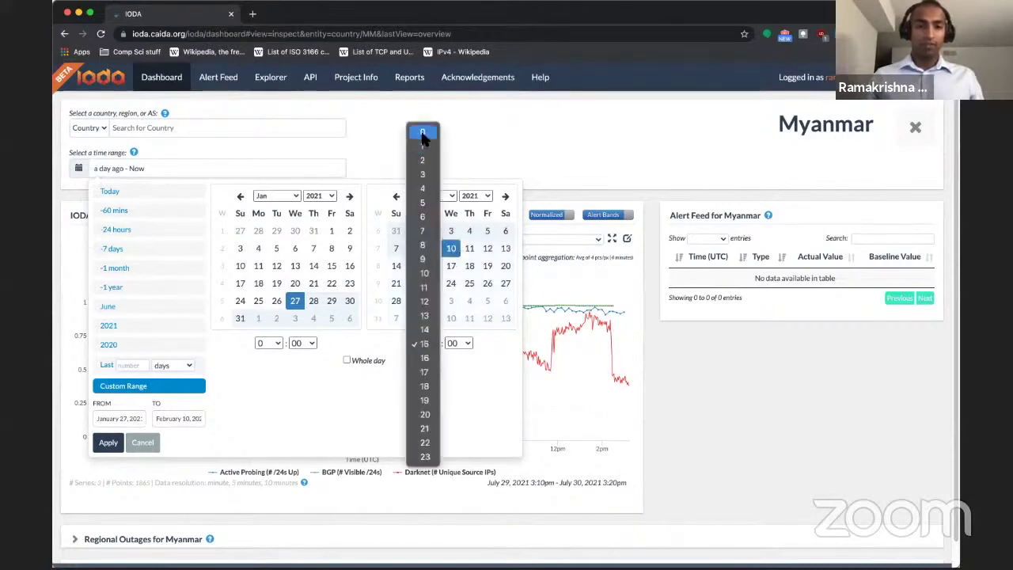
pyautogui.click(423, 132)
pyautogui.click(108, 442)
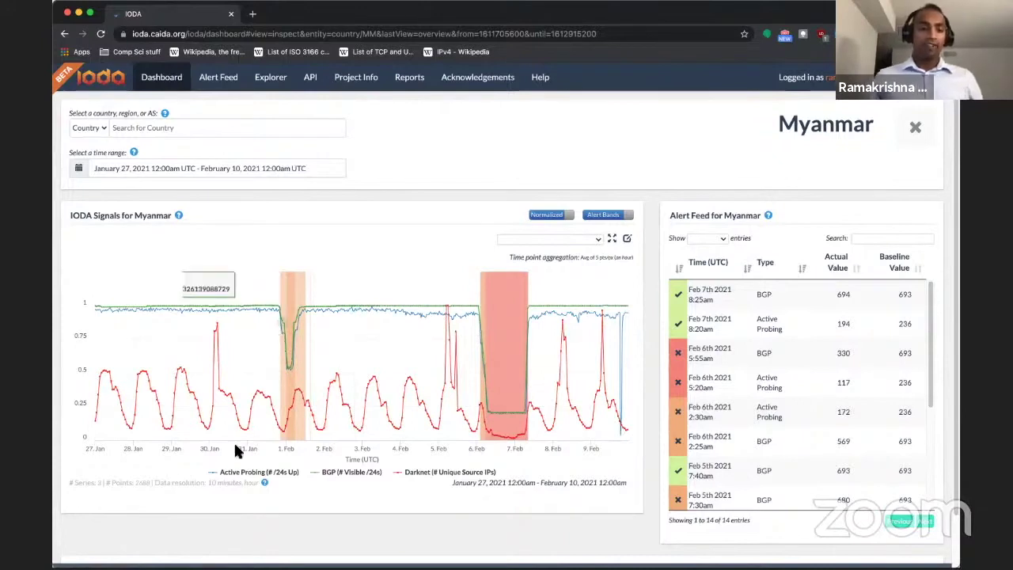
# - Examine the Active Probing, BGP and Darknet signals one at a time in the Myanmar chart, and restore all three
pyautogui.click(257, 473)
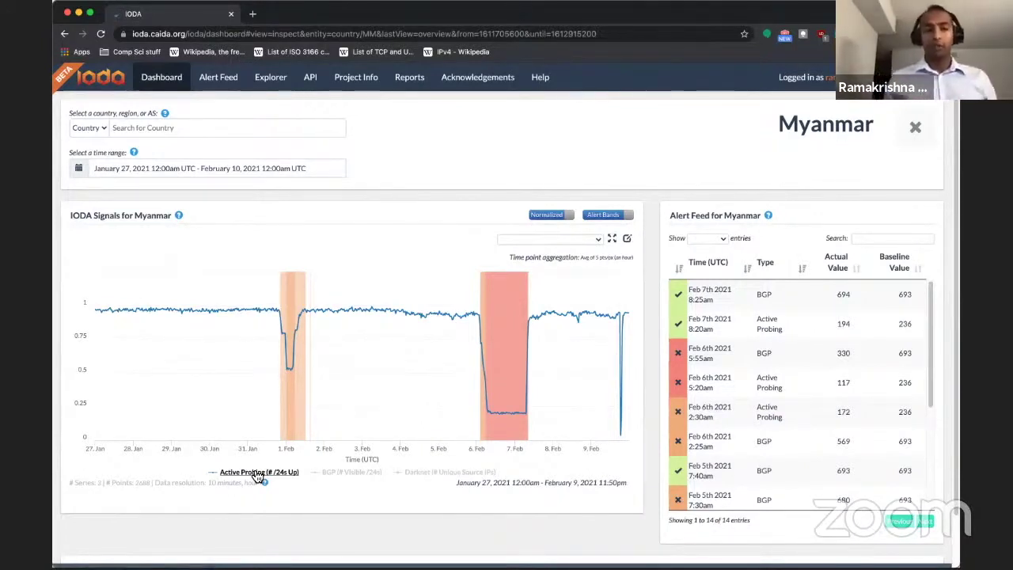
pyautogui.click(257, 475)
pyautogui.click(340, 472)
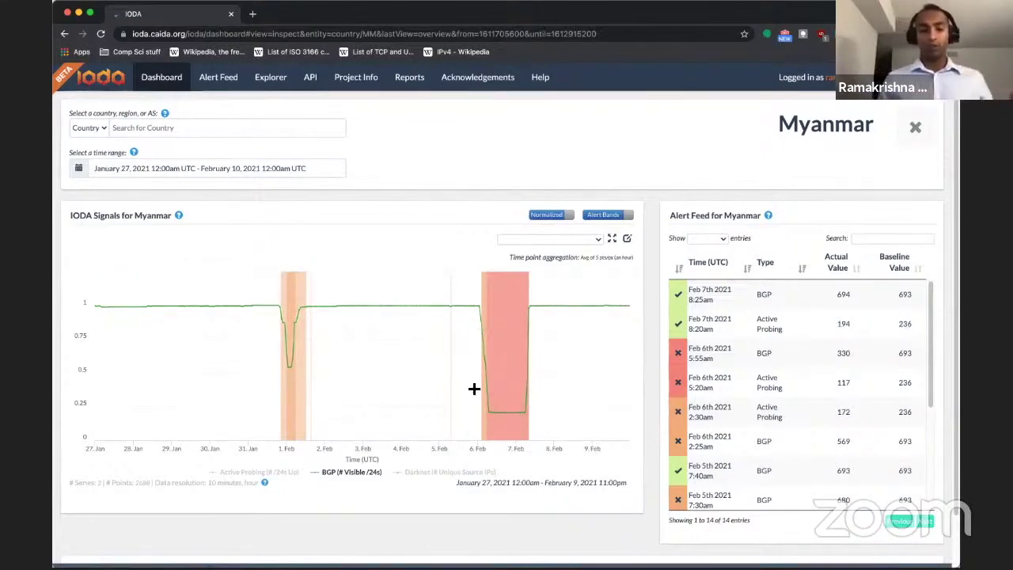
pyautogui.click(442, 473)
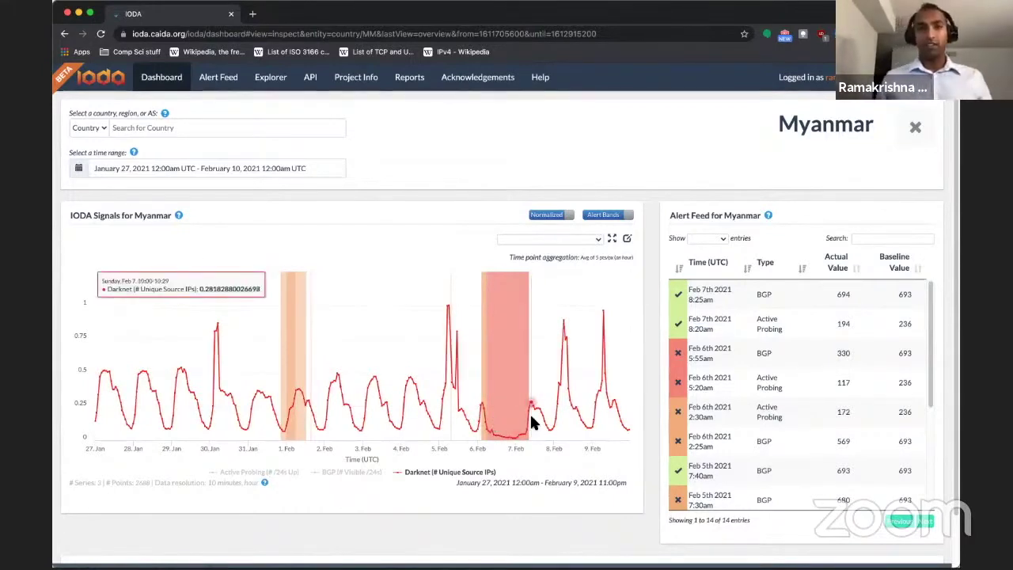
pyautogui.click(348, 471)
pyautogui.click(290, 473)
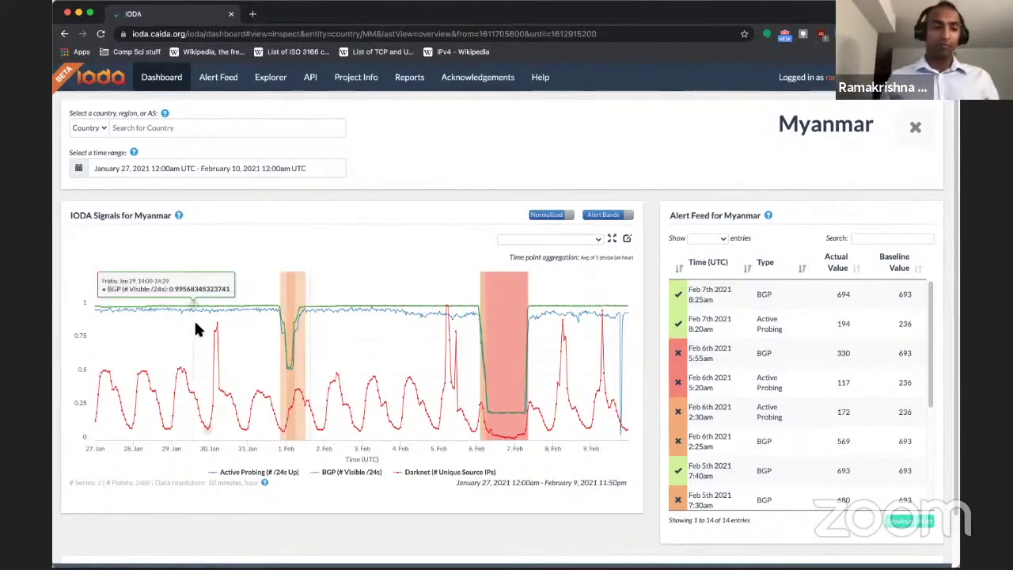
# - Expand the Regional Outages for Myanmar section below the signals chart
pyautogui.scroll(-2, 195, 328)
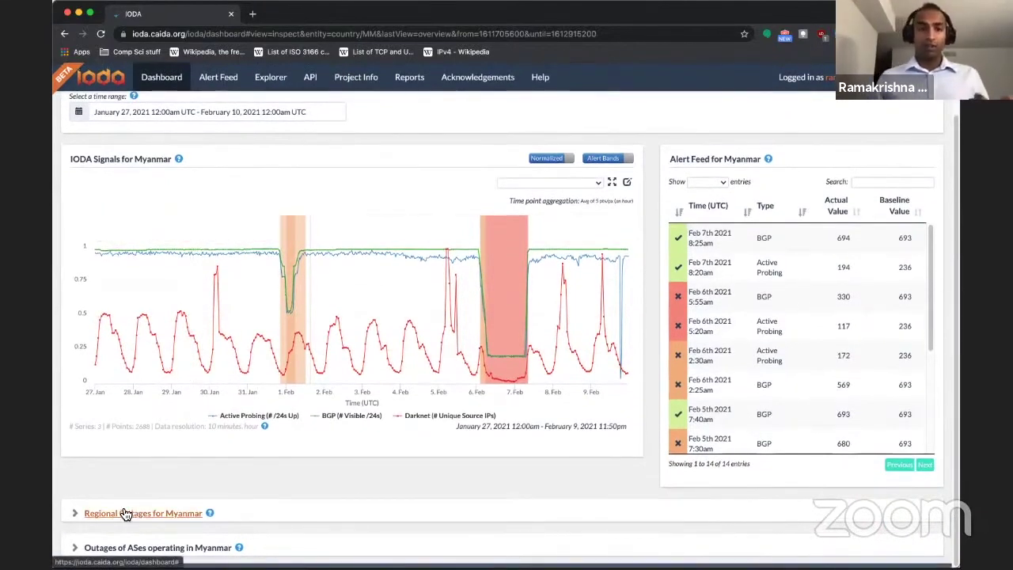
pyautogui.click(124, 513)
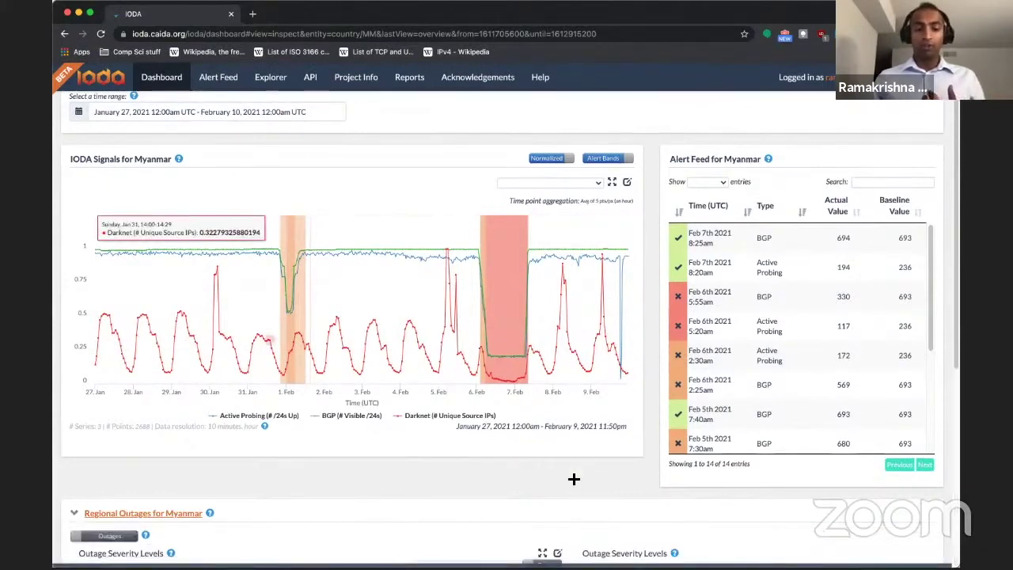
# - Review Myanmar's regional outage severity map and table, and expand the section on outages of ASes operating in Myanmar
pyautogui.scroll(-5, 653, 440)
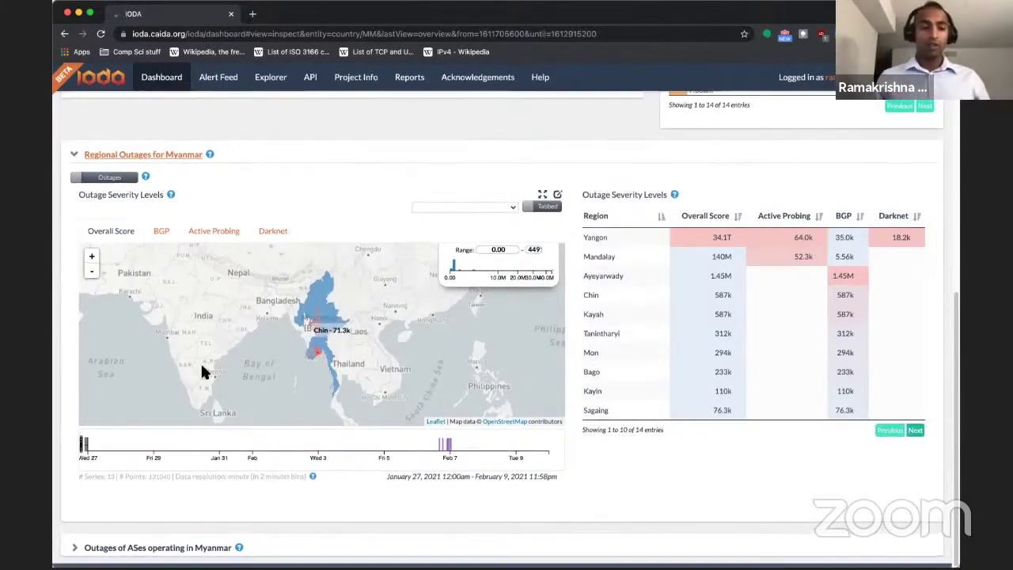
pyautogui.click(132, 551)
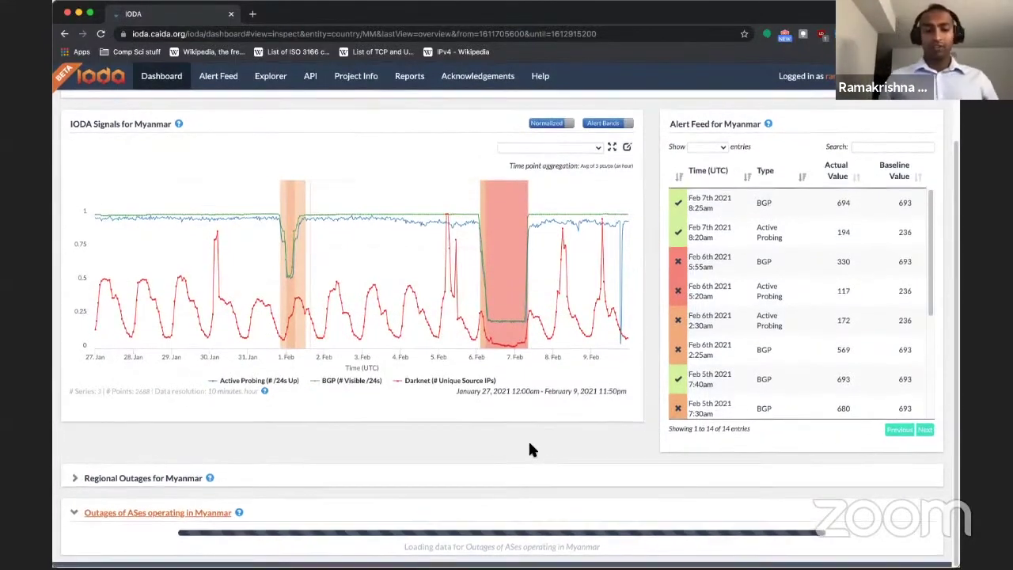
pyautogui.scroll(-5, 528, 439)
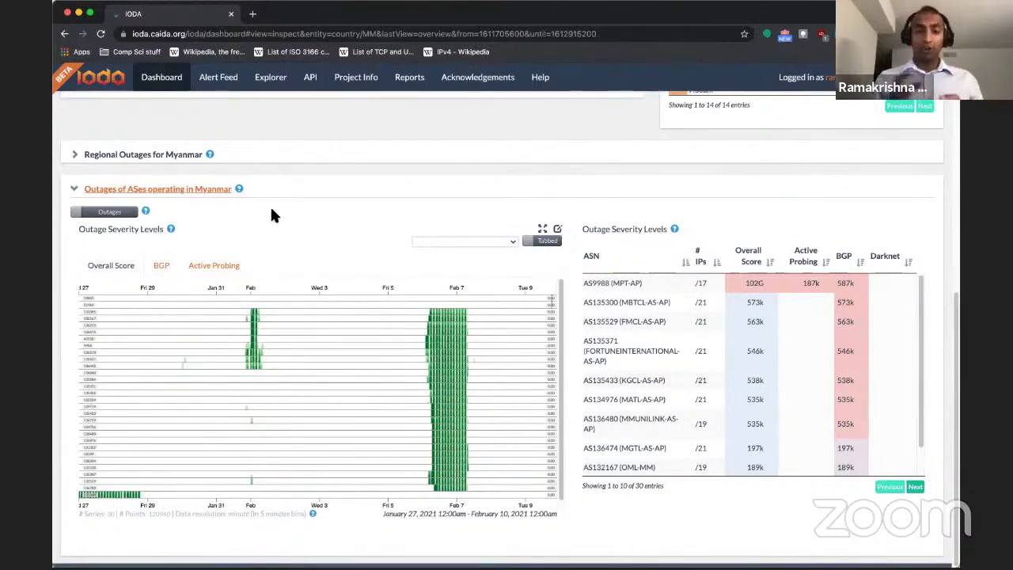
# - Switch the Myanmar AS section from outages to raw signals and examine the BGP feed around February 1 and February 6
pyautogui.click(111, 213)
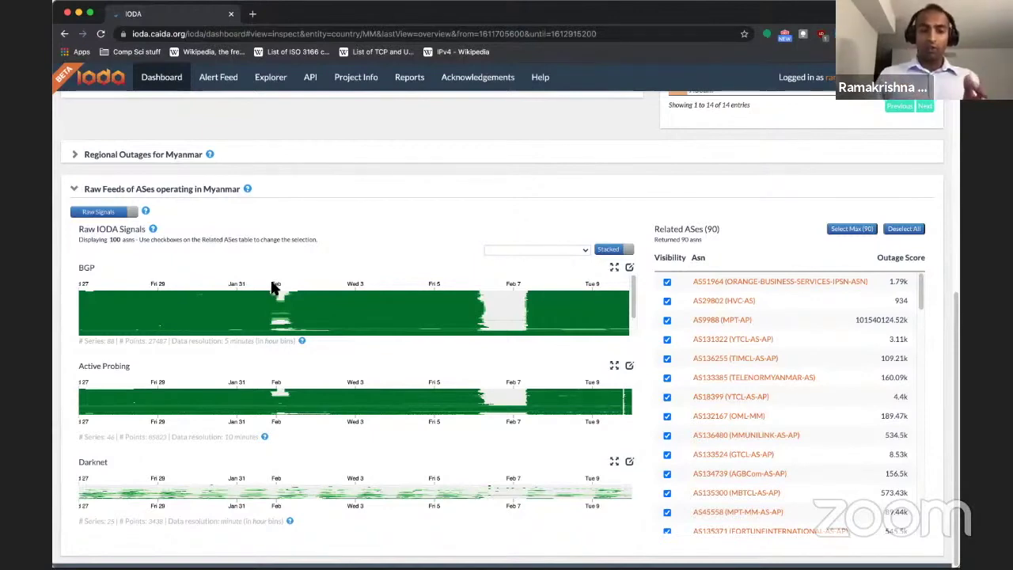
pyautogui.moveTo(281, 293)
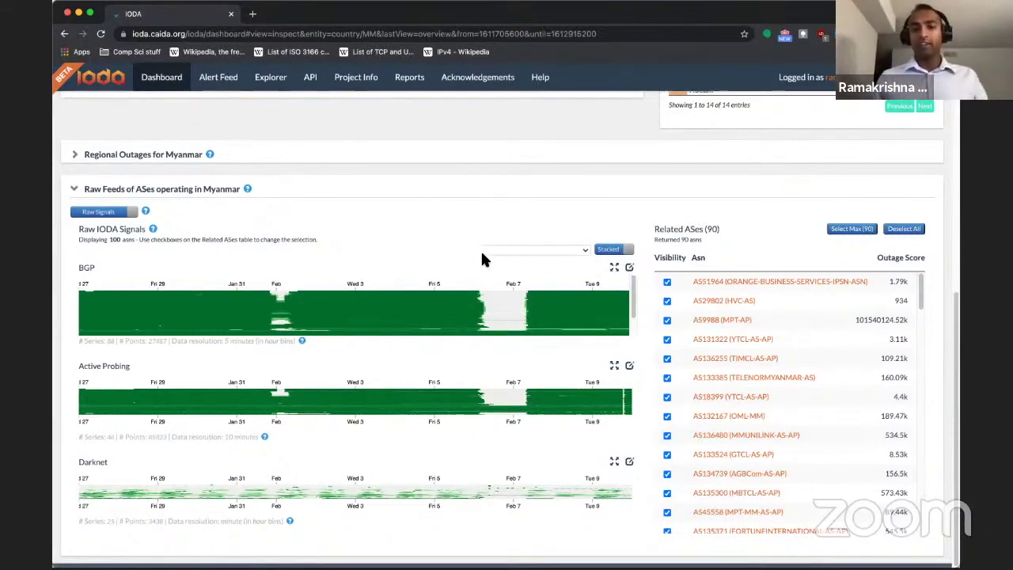
pyautogui.moveTo(480, 298)
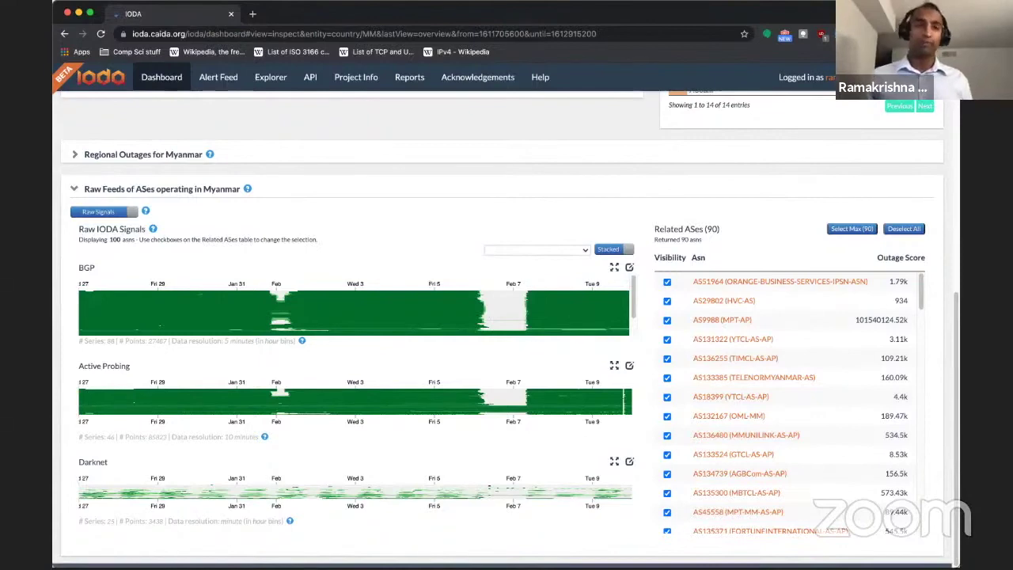
# - Return to the IODA signals chart for Myanmar and inspect the Active Probing signal on February 9
pyautogui.scroll(15, 456, 158)
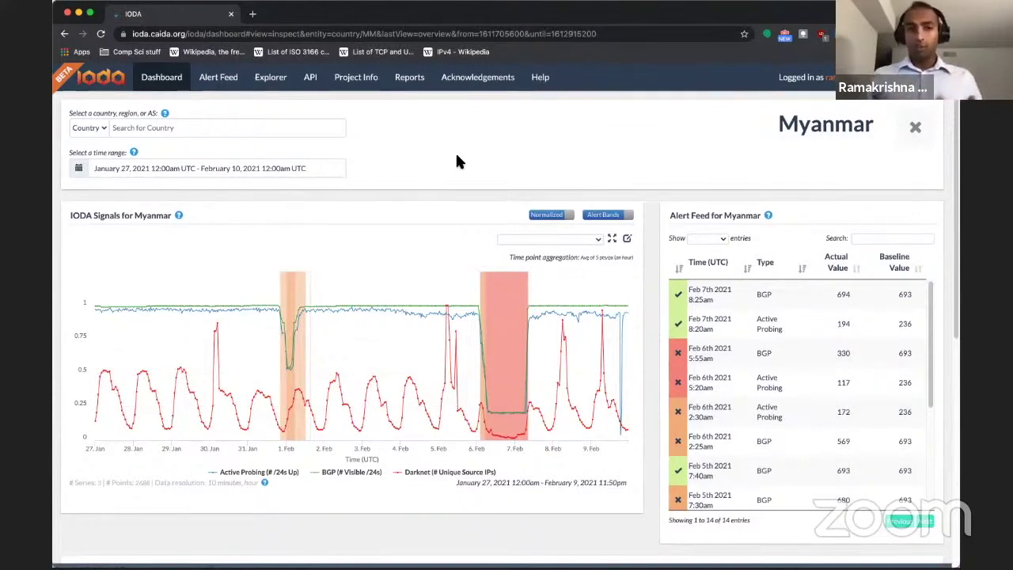
pyautogui.moveTo(611, 321)
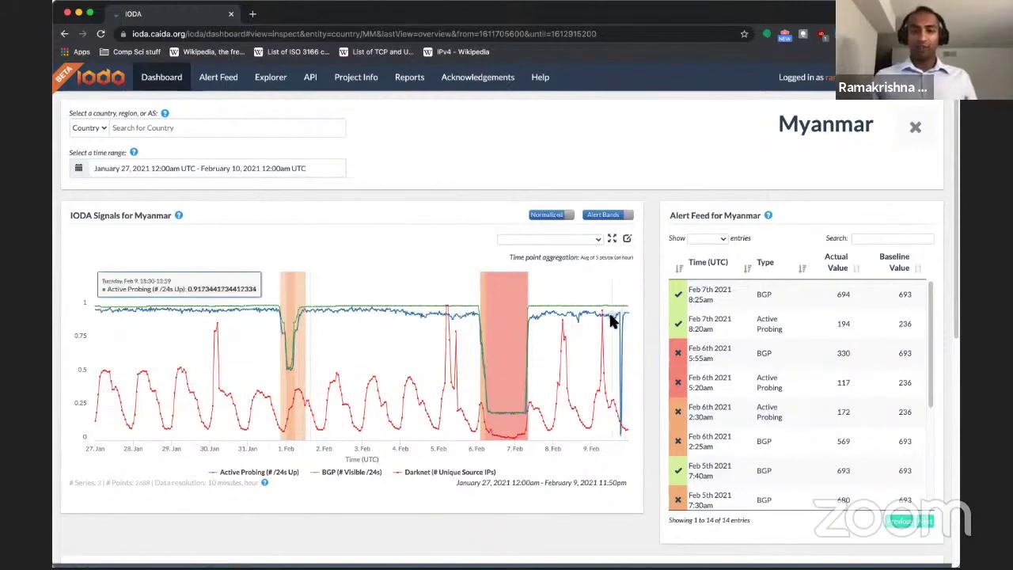